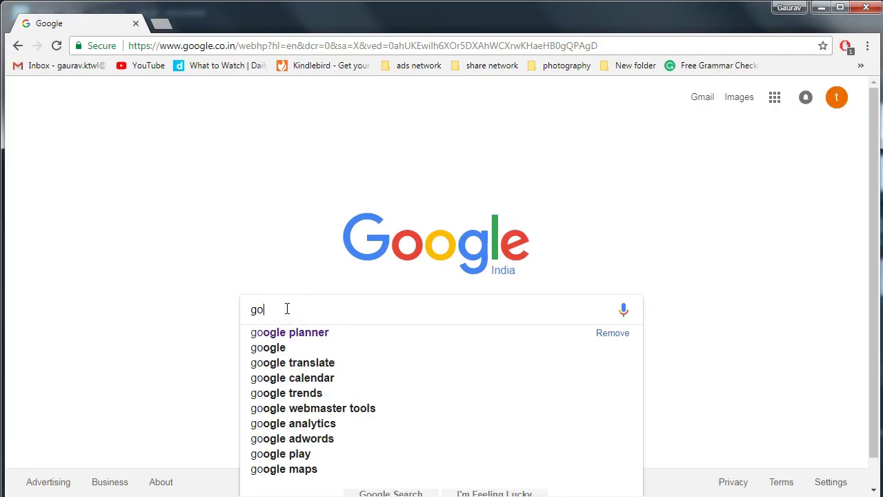
- Search Google for 'google keyword planner'
type("e ke")
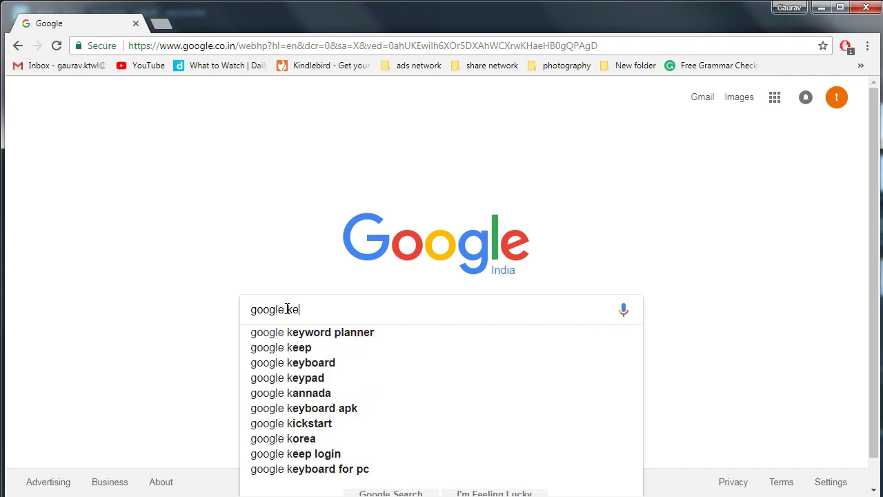
type("yword planner")
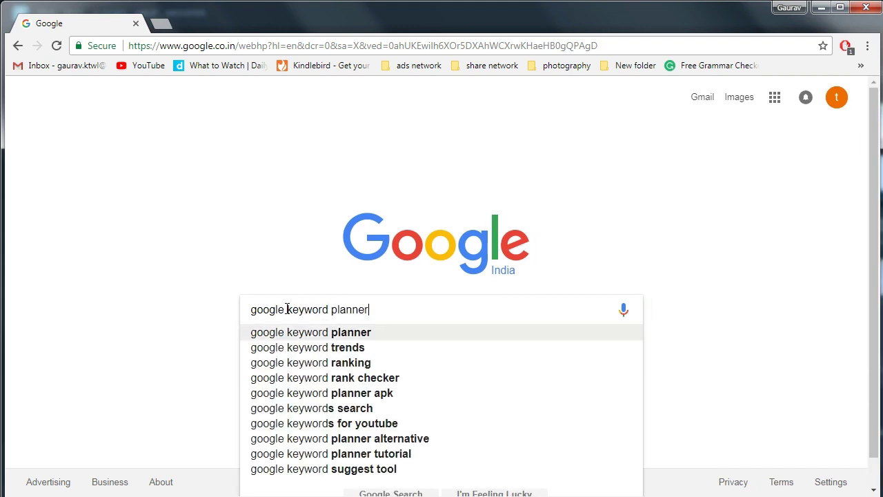
key("Return")
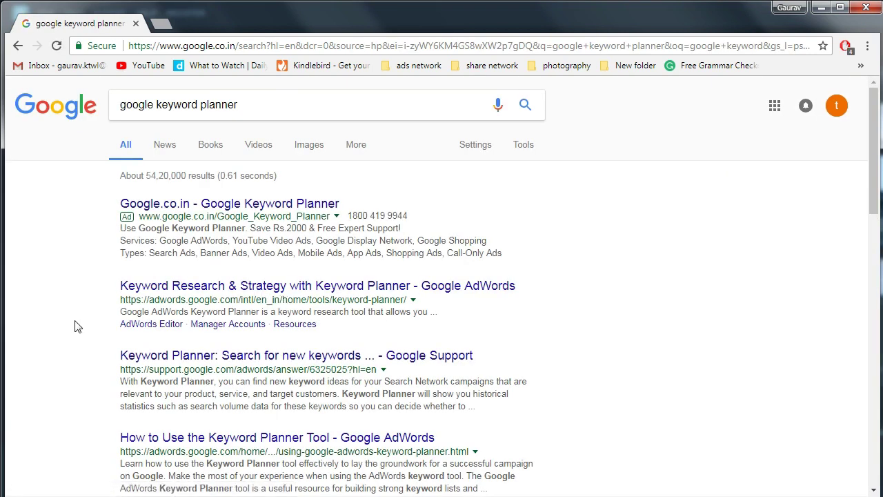
- Open the AdWords Keyword Planner result and sign in with the account password
left_click(234, 290)
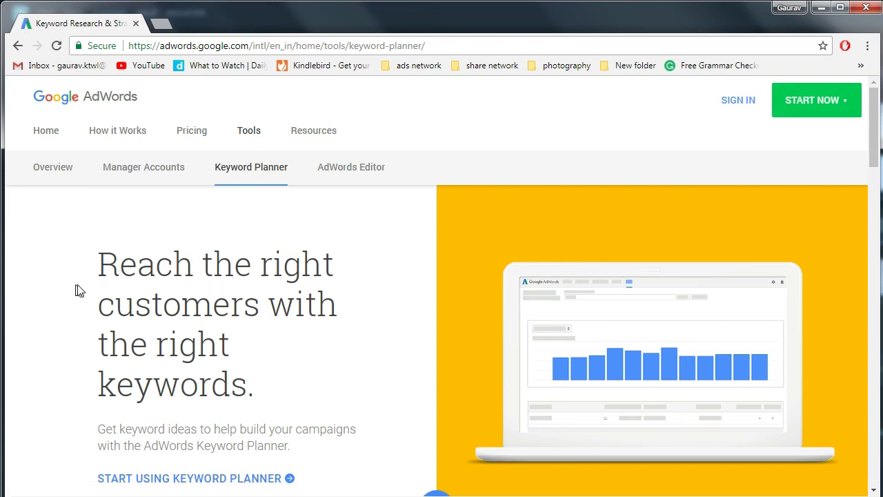
left_click(742, 102)
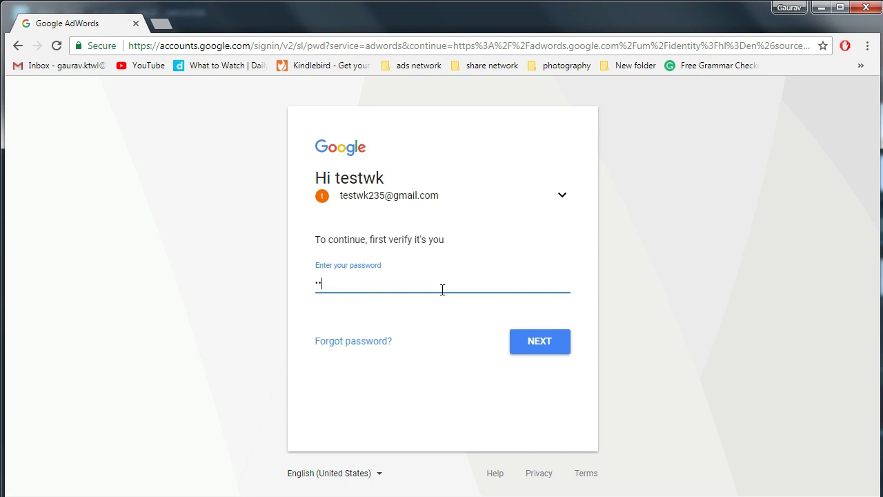
left_click(526, 342)
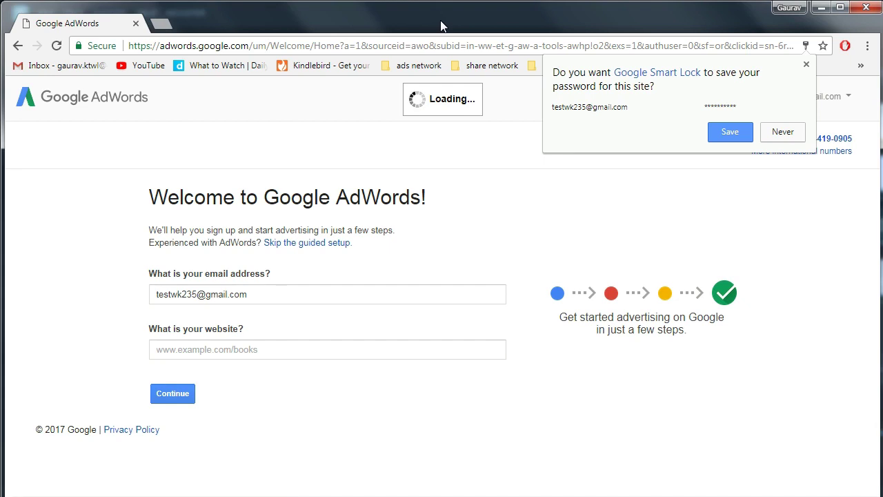
- Decline Smart Lock password saving and skip the guided AdWords setup
left_click(782, 134)
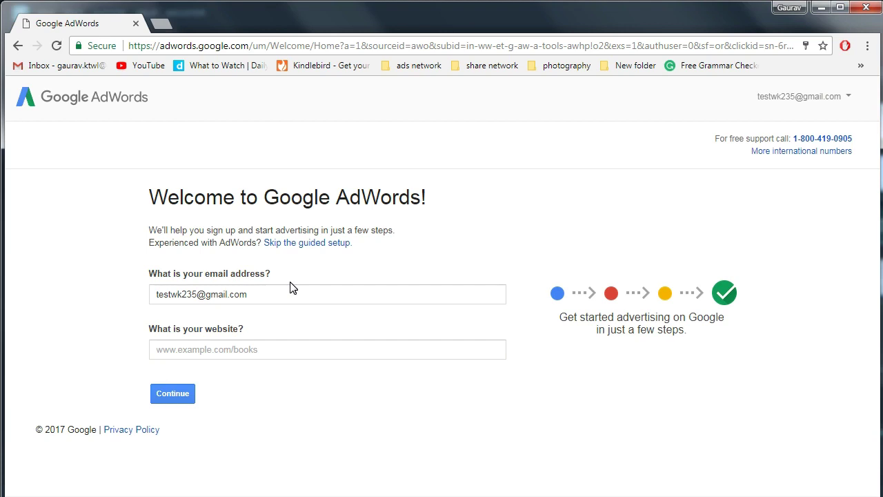
left_click(305, 266)
left_click(291, 348)
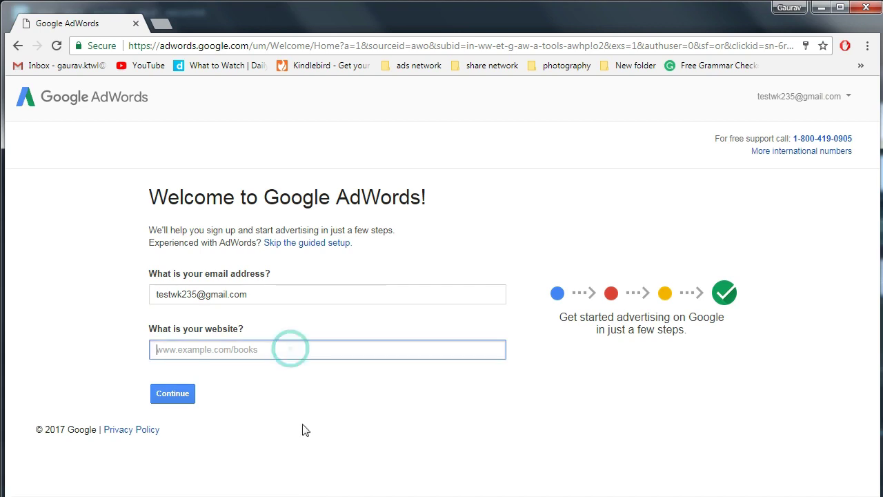
left_click(269, 402)
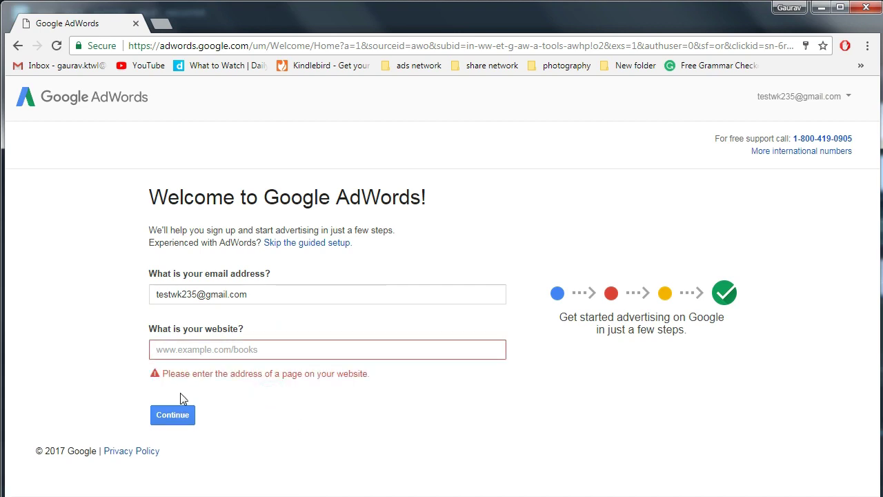
left_click(336, 245)
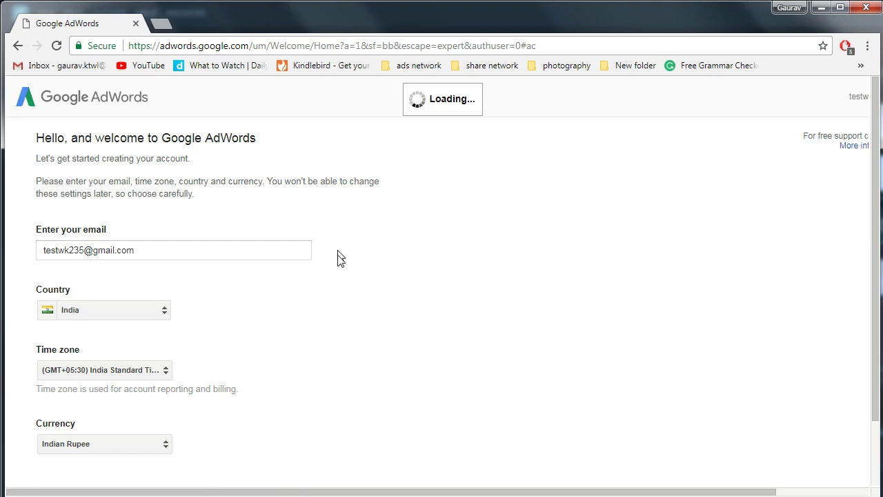
- Save the new account with the India, India Standard Time and Indian Rupee presets
scroll(339, 259, "down", 2)
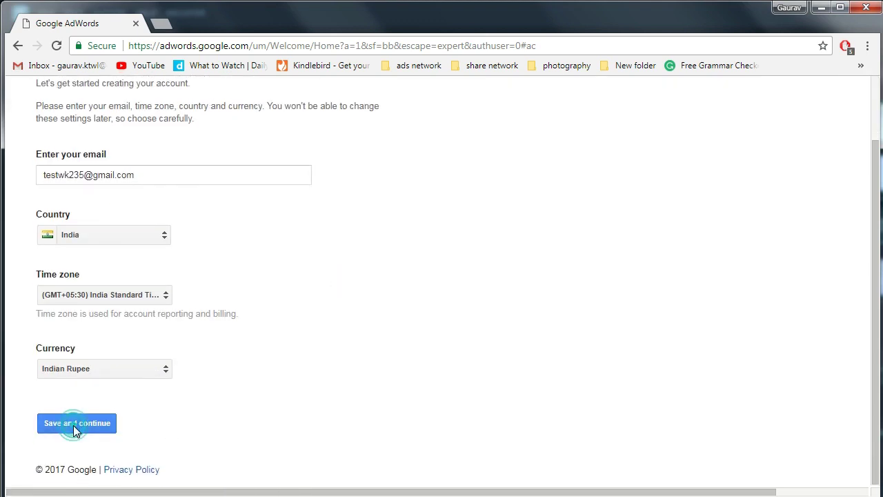
left_click(73, 424)
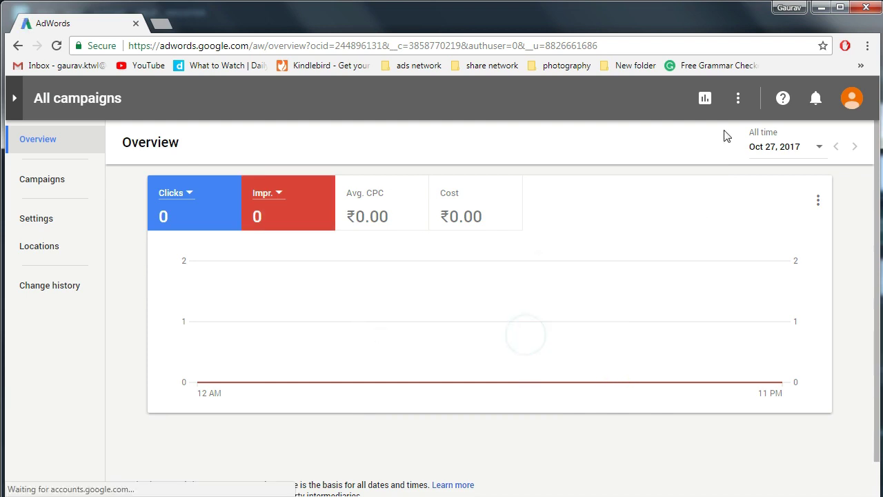
- Launch Keyword Planner in a new tab from the three-dot Tools menu
left_click(742, 100)
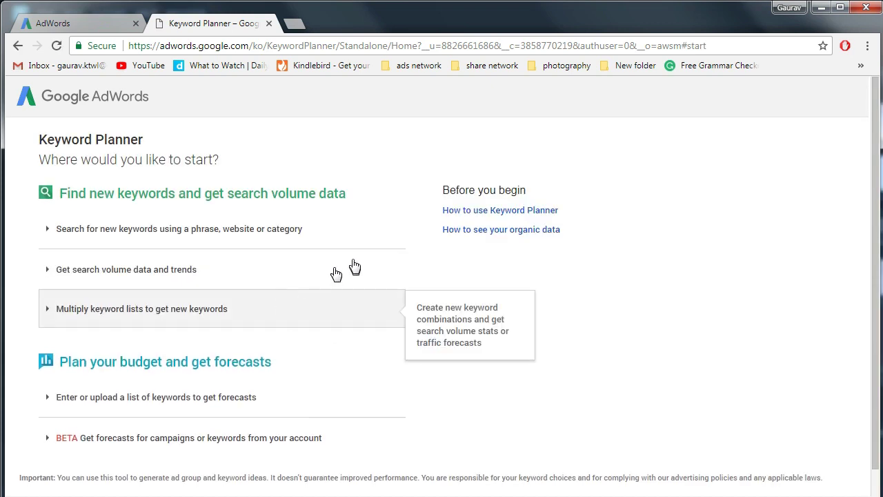
scroll(422, 375, "down", 1)
scroll(534, 288, "up", 1)
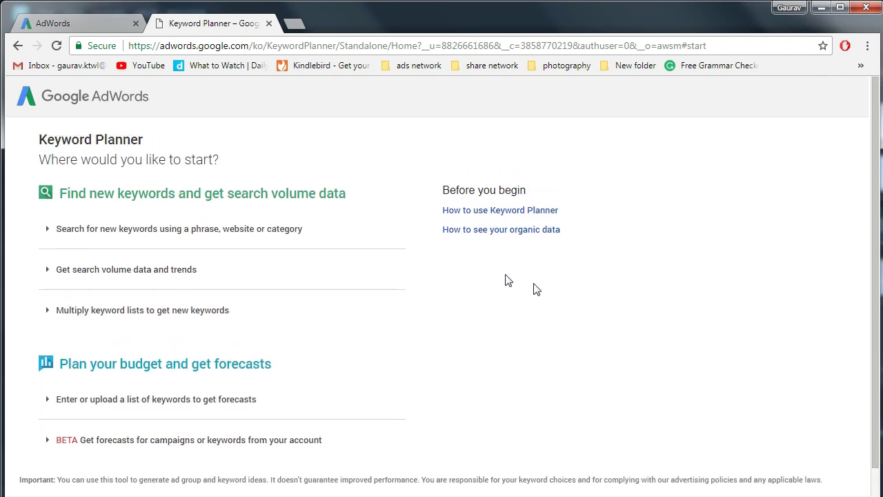
- Search for new keyword ideas using 'adwords' as the product or service
left_click(254, 229)
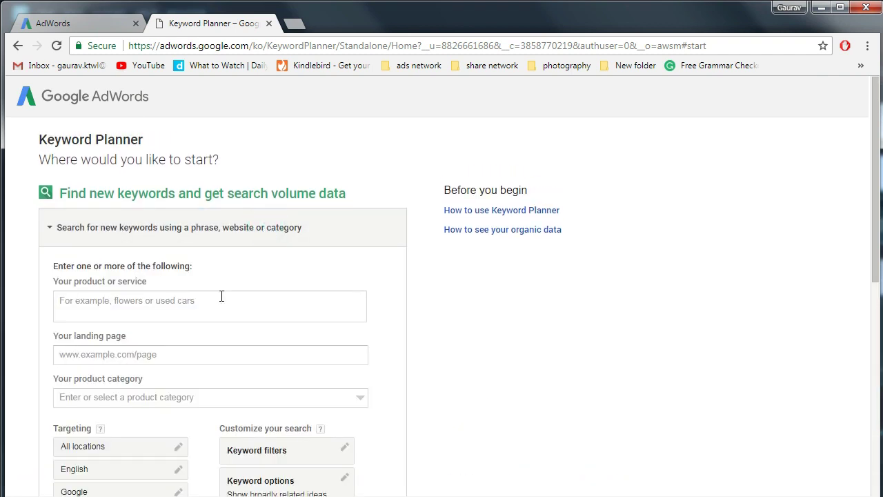
left_click(209, 308)
type("adwords")
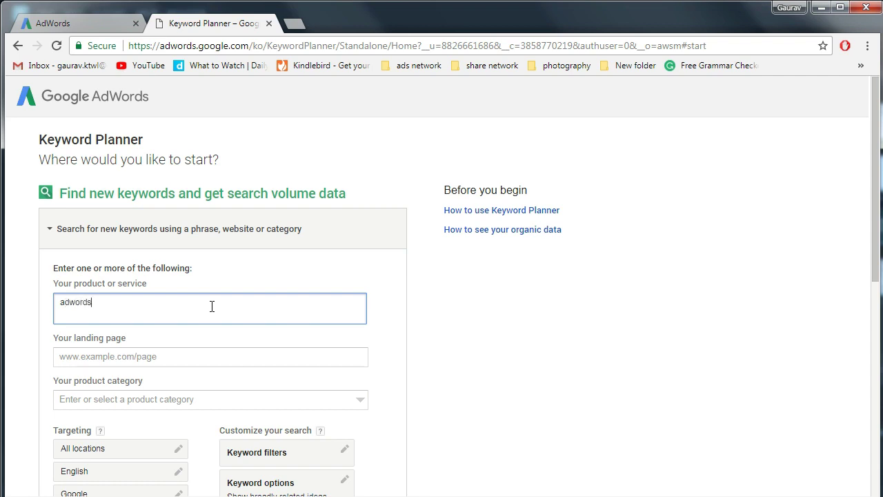
scroll(211, 308, "down", 6)
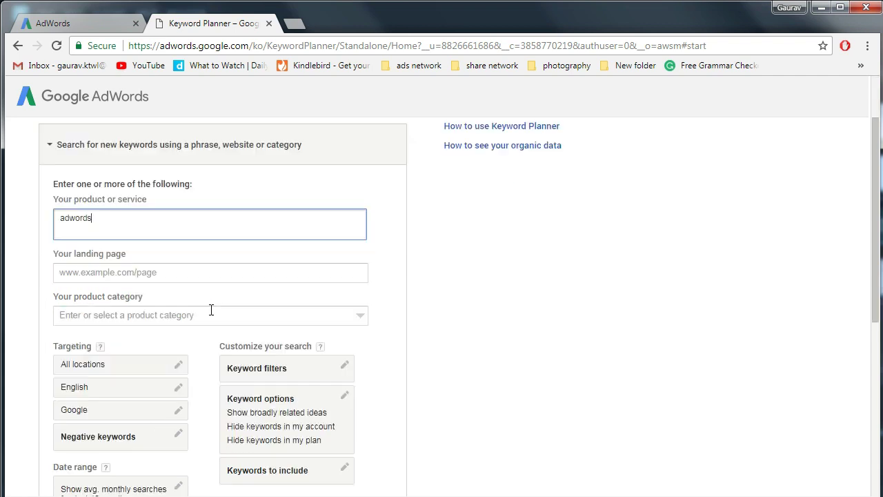
left_click(72, 284)
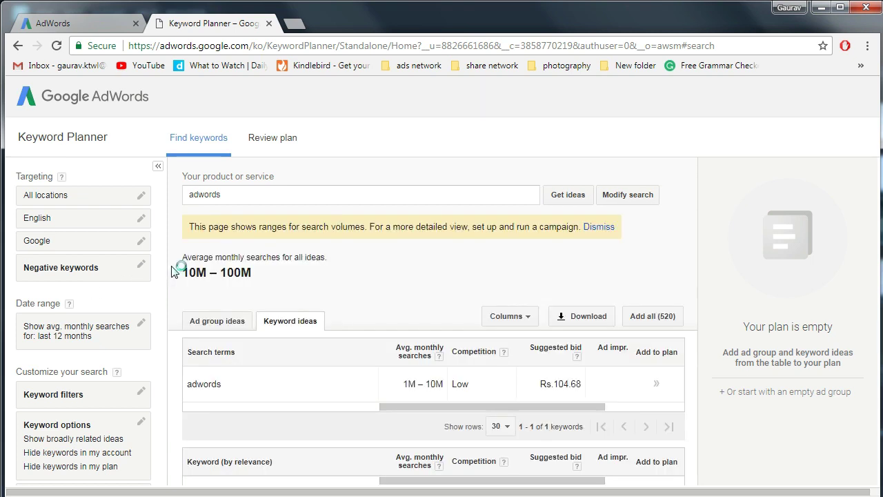
- Review the adwords ideas: 1M–10M searches, Low competition, Rs.104.68 suggested bid
scroll(172, 272, "down", 4)
scroll(477, 411, "up", 3)
scroll(477, 411, "down", 5)
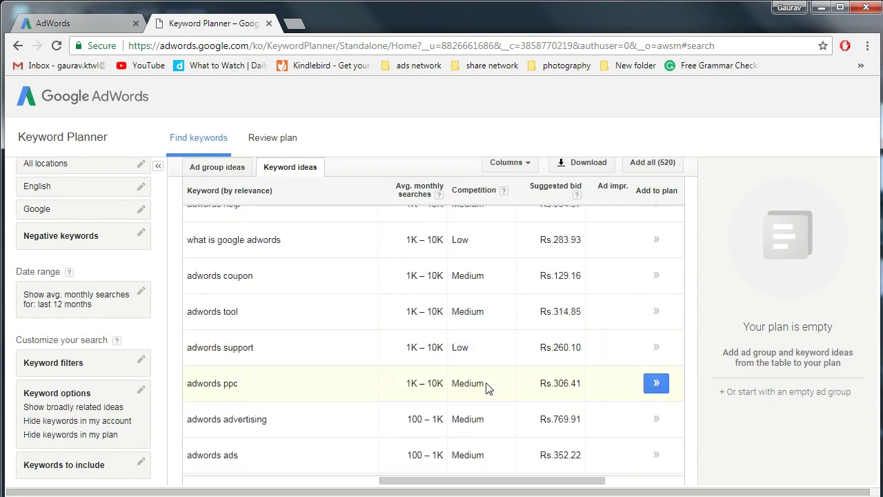
scroll(365, 306, "up", 6)
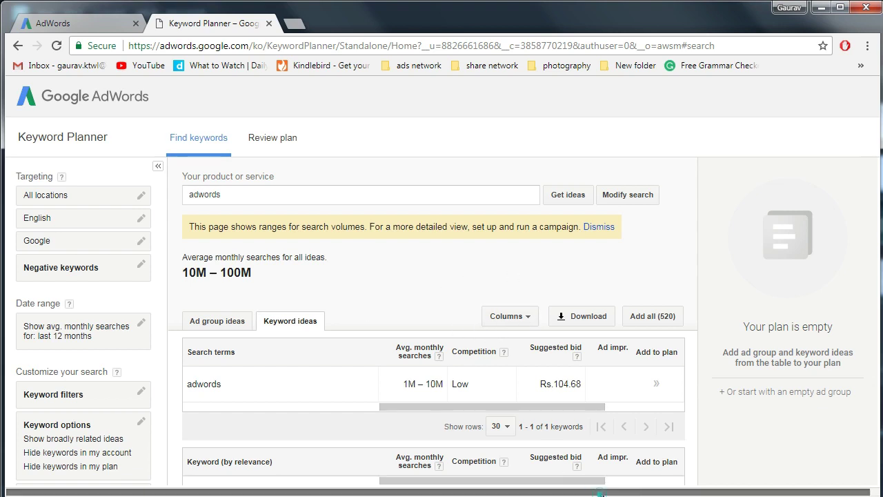
left_click_drag(565, 492, 575, 492)
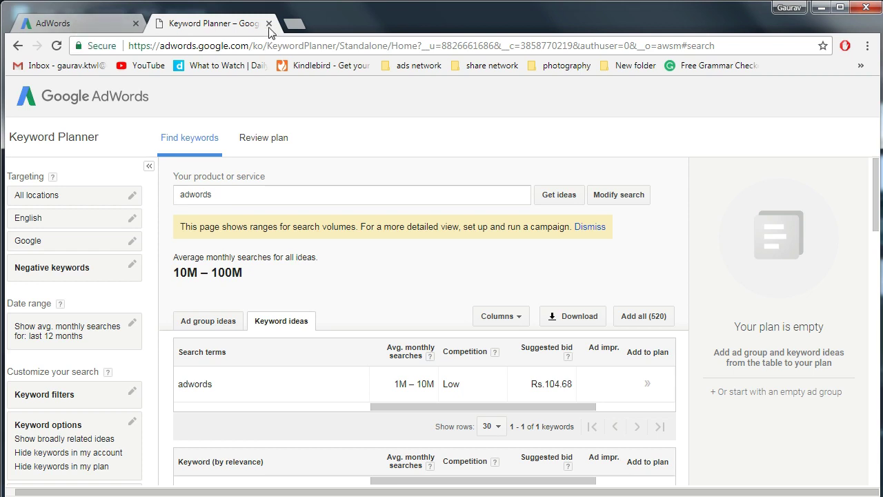
- Close the Keyword Planner tab and sign out of the current AdWords account
left_click(270, 24)
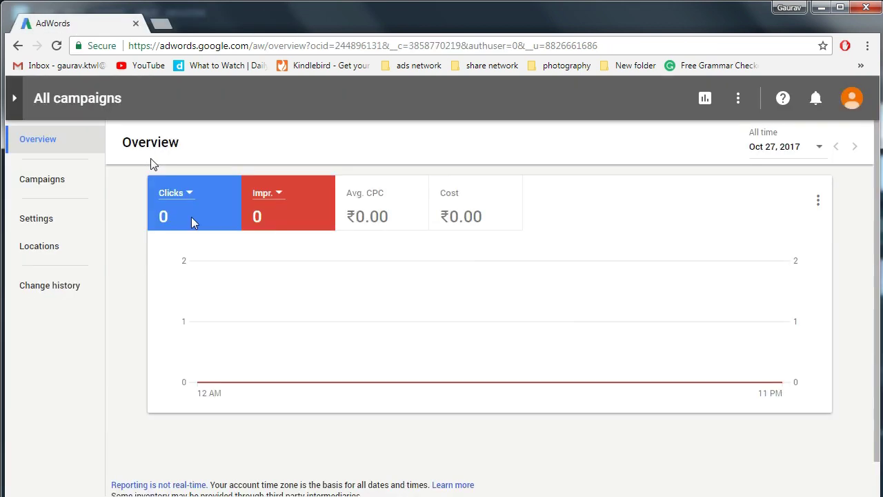
left_click(853, 100)
left_click(836, 270)
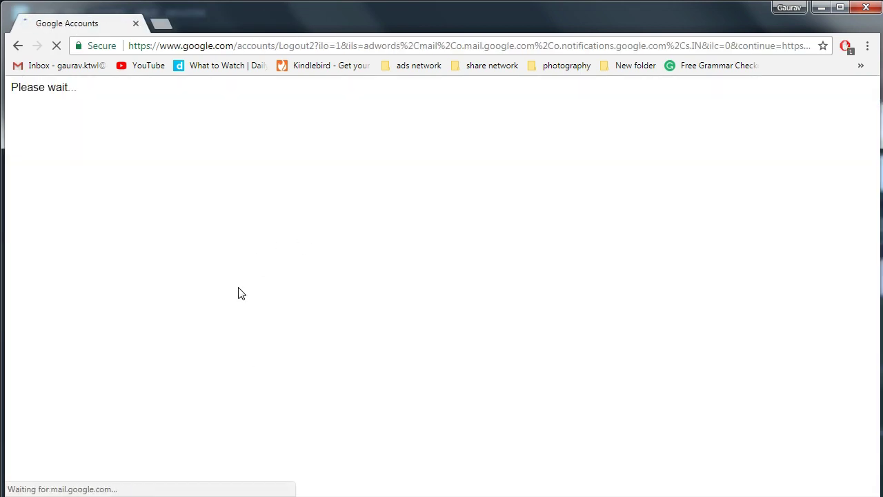
- Sign in with a second Google account by pasting its email and password
left_click(453, 475)
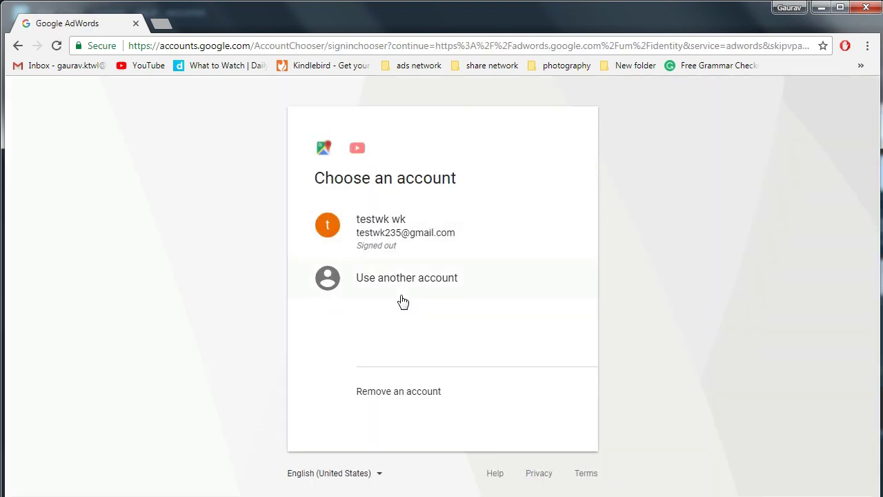
left_click(450, 282)
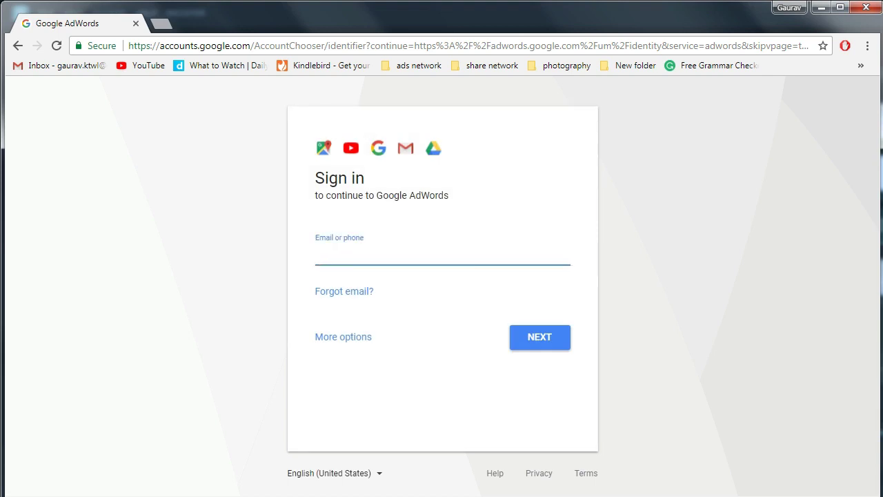
left_click(391, 252)
key("ctrl+v")
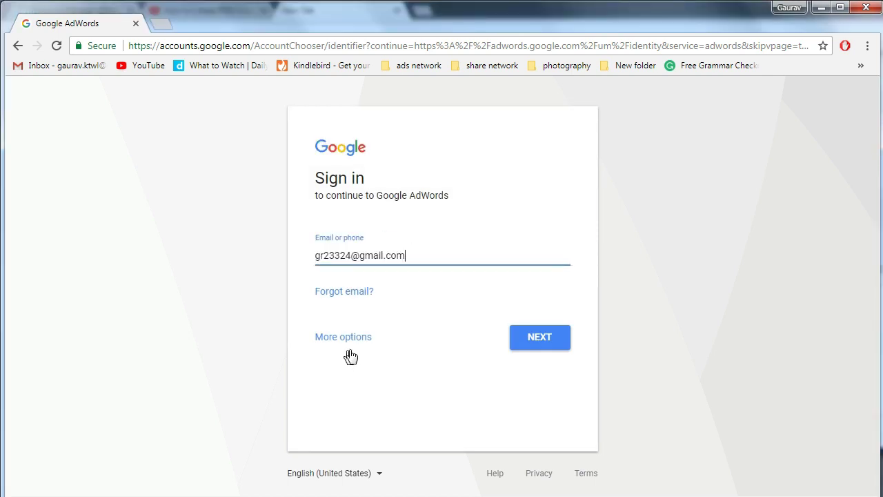
left_click(526, 345)
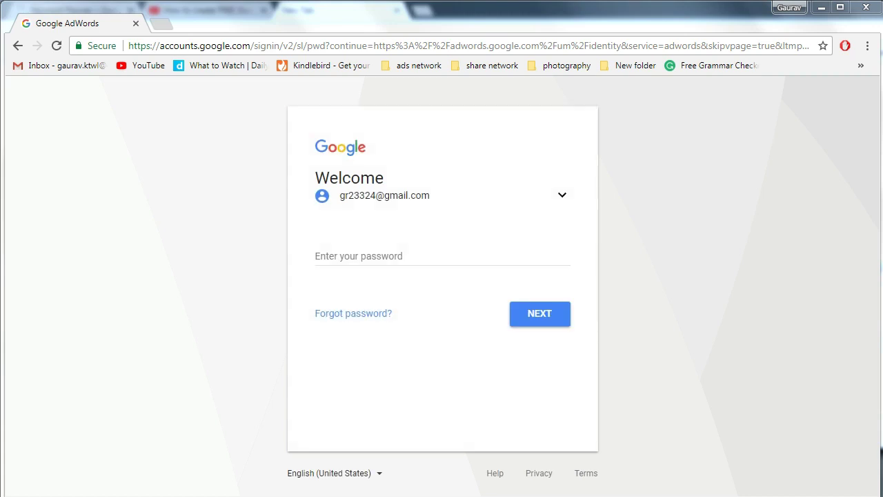
left_click(429, 257)
key("ctrl+v")
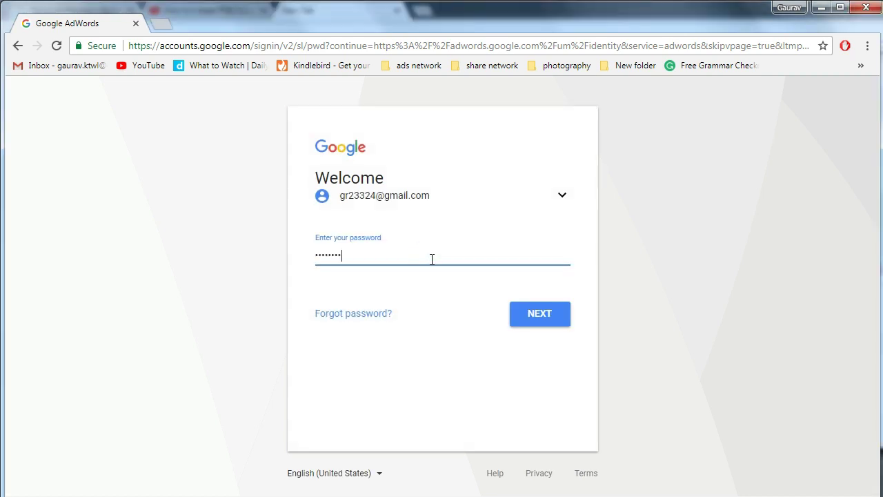
left_click(560, 326)
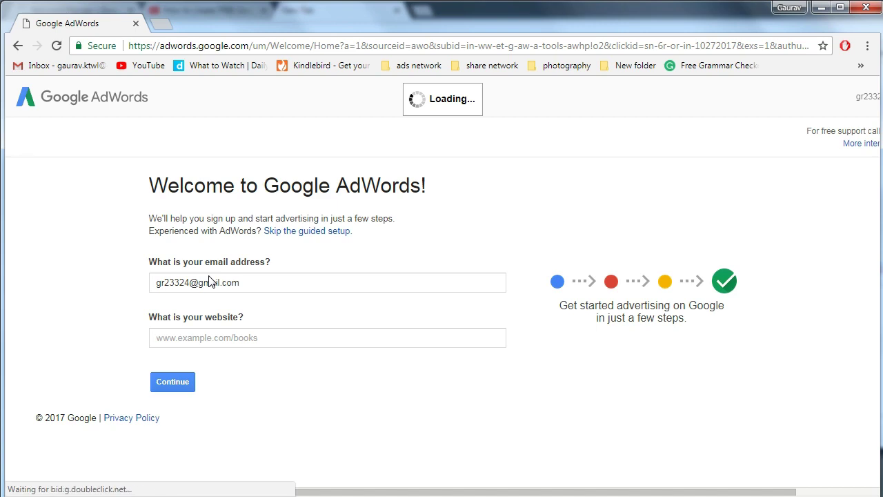
left_click(128, 232)
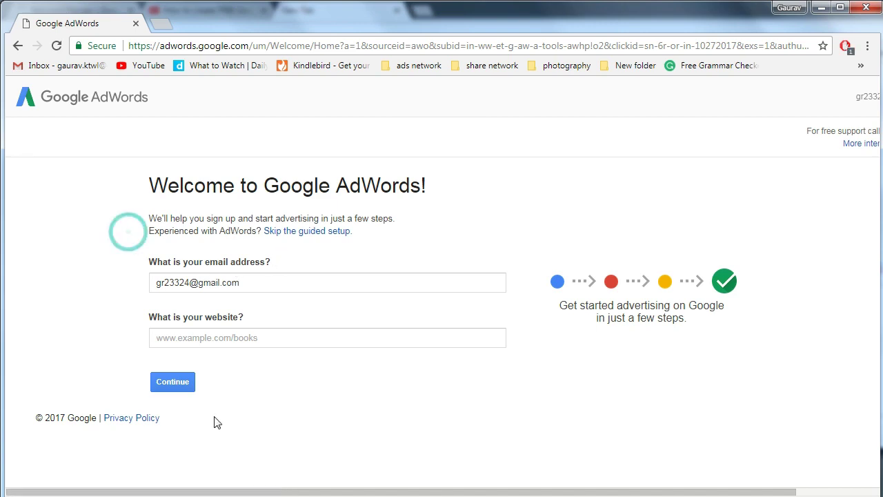
left_click(173, 382)
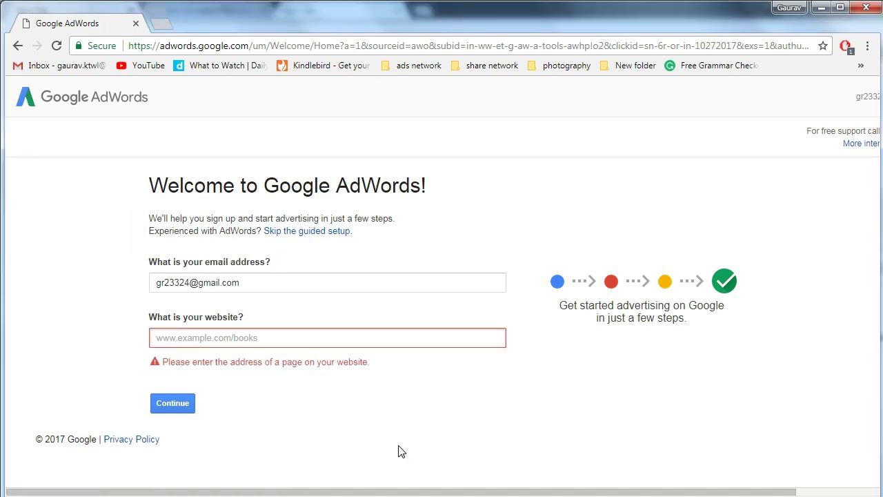
type("www.test.com")
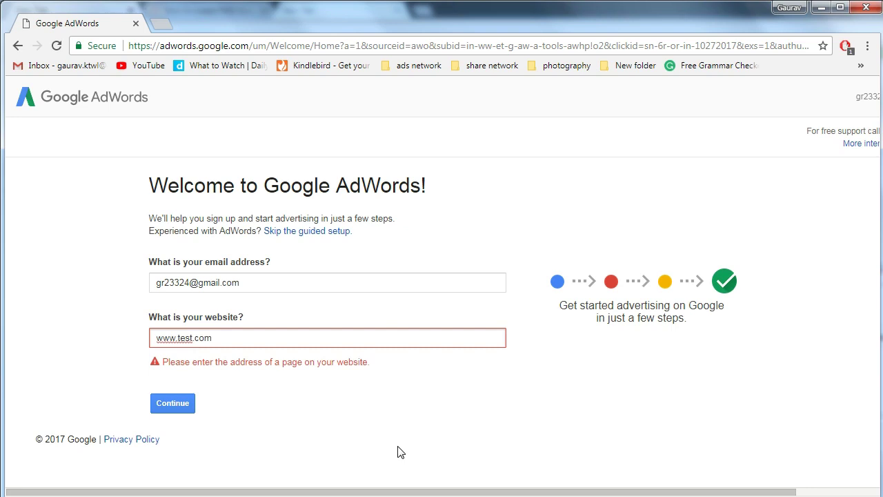
left_click(398, 453)
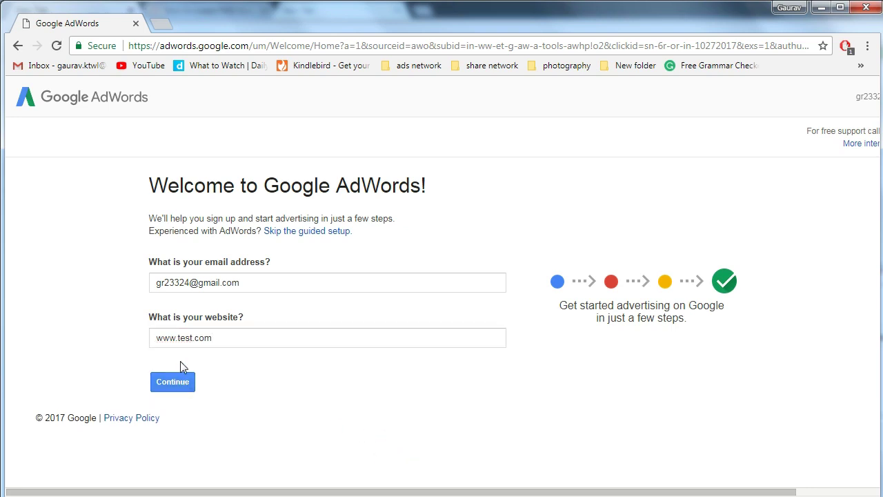
left_click(191, 387)
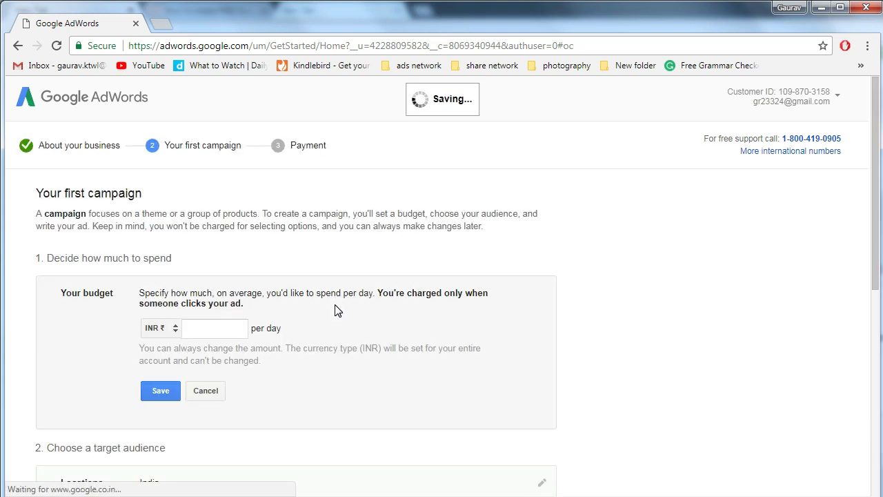
- Scroll up and down through the Your first campaign daily budget form
scroll(337, 310, "down", 5)
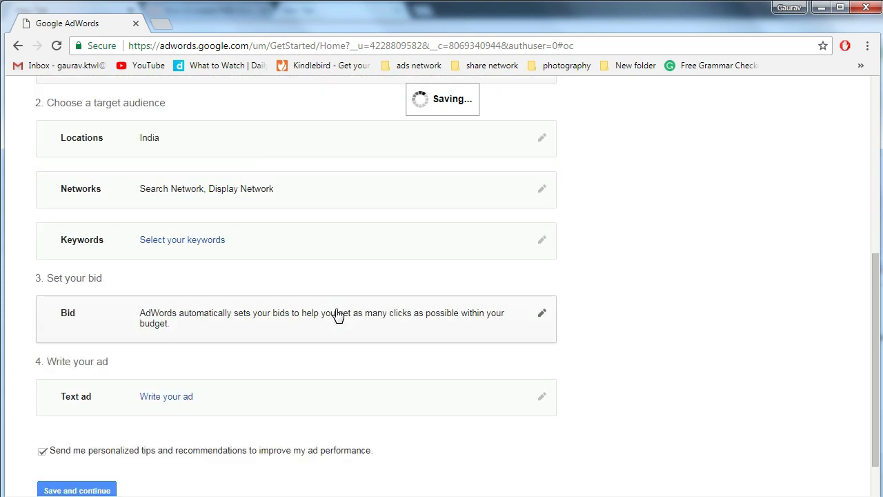
scroll(336, 312, "down", 1)
scroll(336, 312, "up", 6)
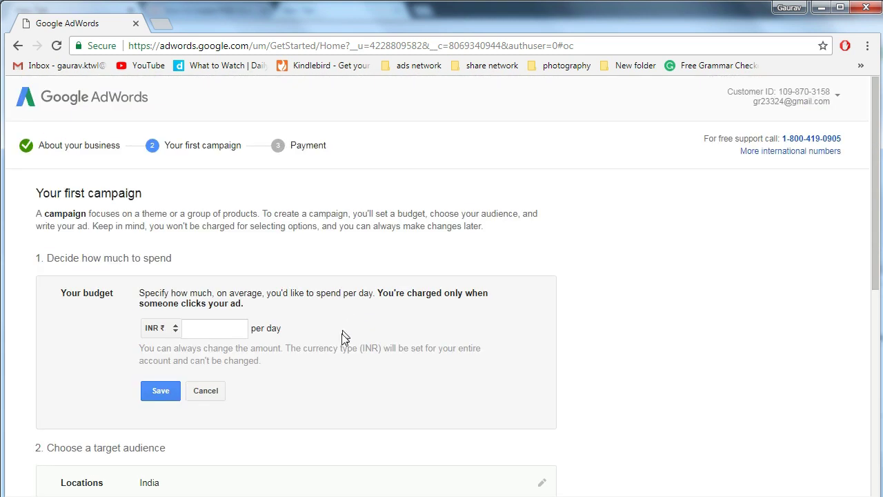
scroll(338, 352, "down", 5)
scroll(342, 352, "up", 3)
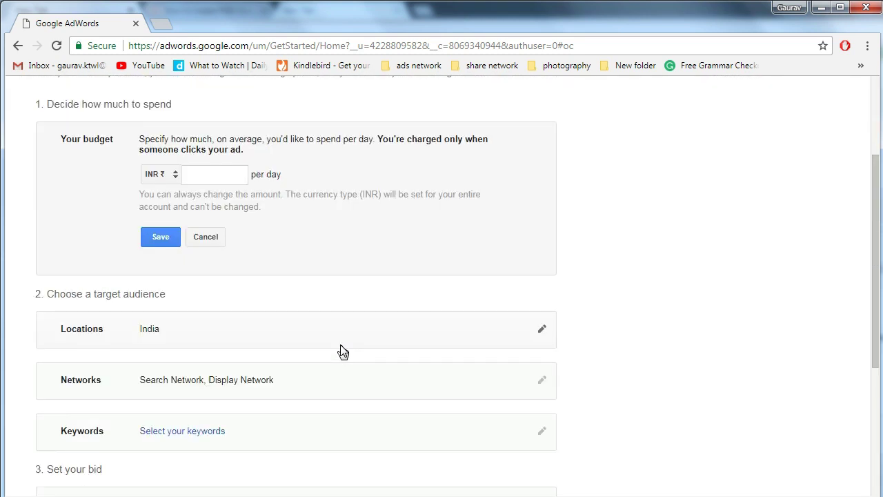
scroll(343, 352, "up", 2)
scroll(291, 351, "down", 3)
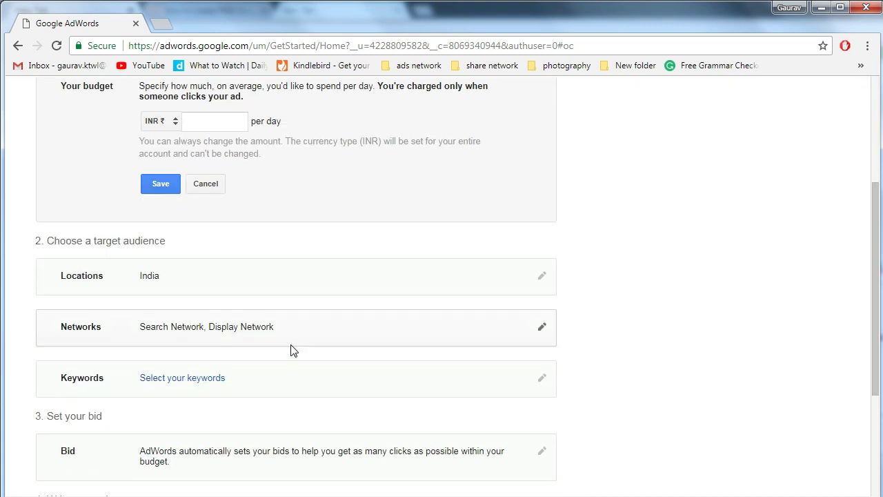
scroll(290, 351, "down", 2)
scroll(292, 351, "up", 5)
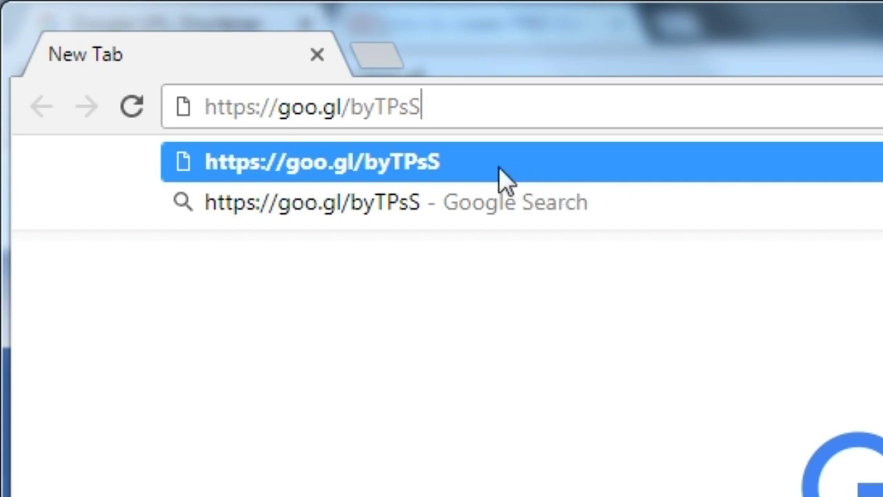
left_click(491, 163)
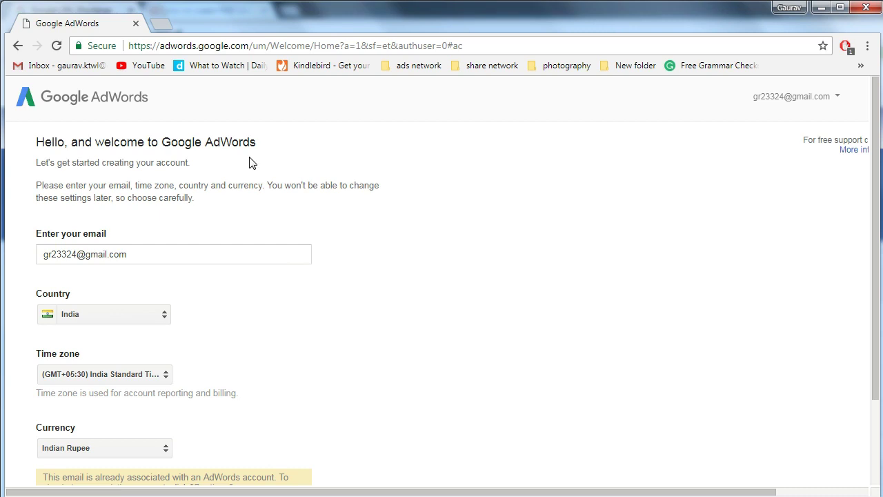
scroll(286, 259, "down", 3)
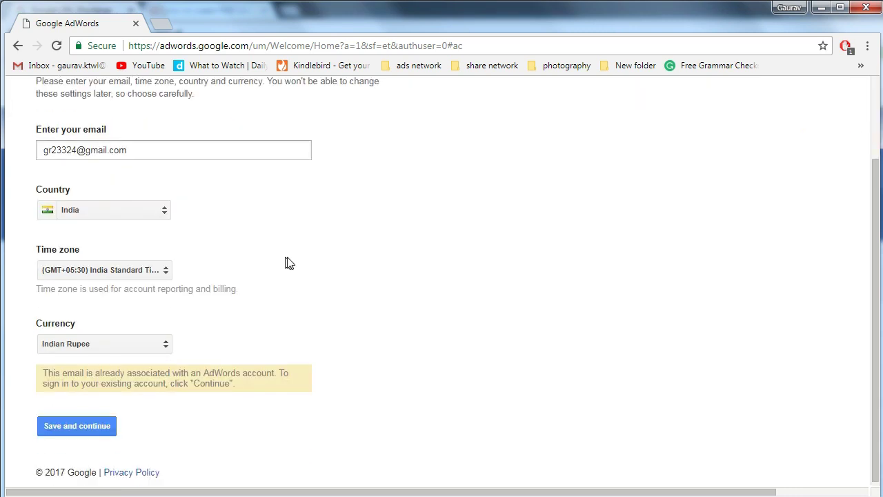
left_click(88, 427)
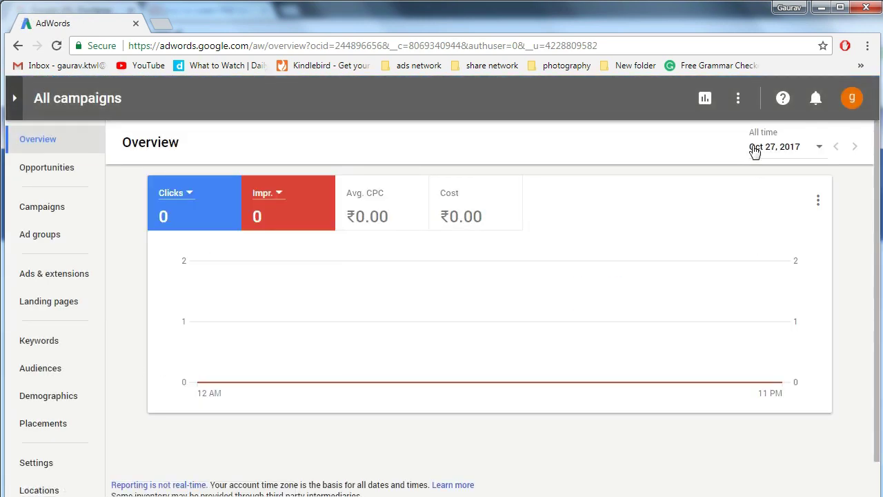
- From the tools menu, open Keyword Planner for the second account and expand 'Search for new keywords'
left_click(738, 100)
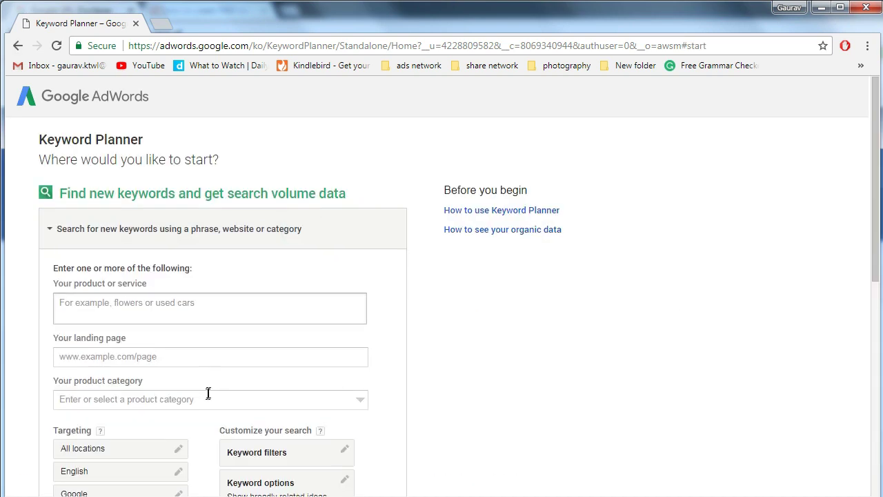
left_click(562, 324)
scroll(584, 389, "down", 2)
scroll(583, 388, "up", 2)
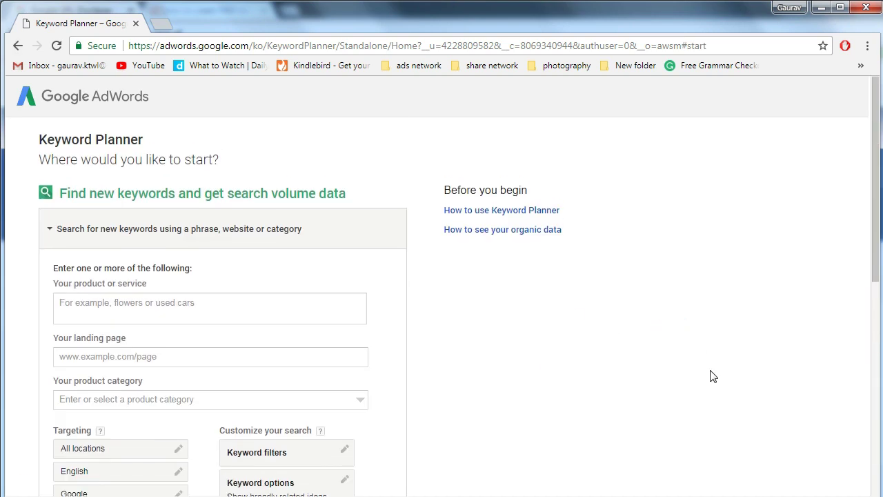